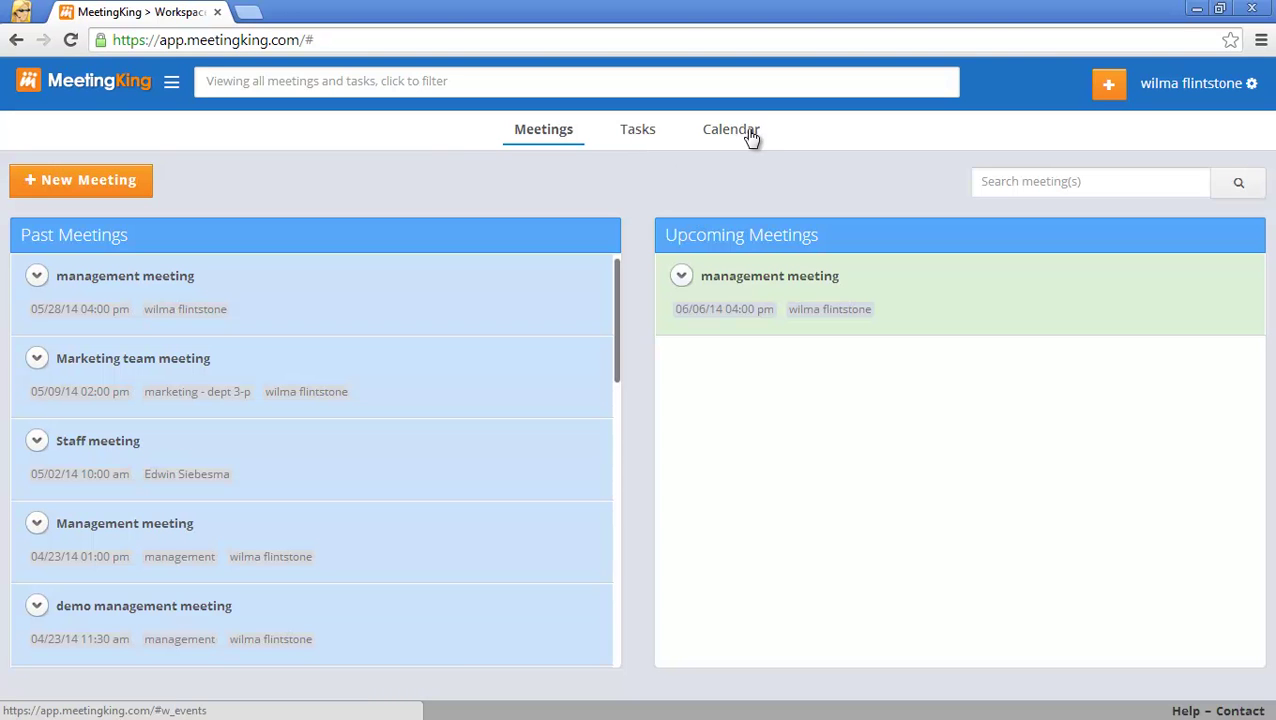
Create a new meeting and title it 'Sample meeting'.
click(113, 182)
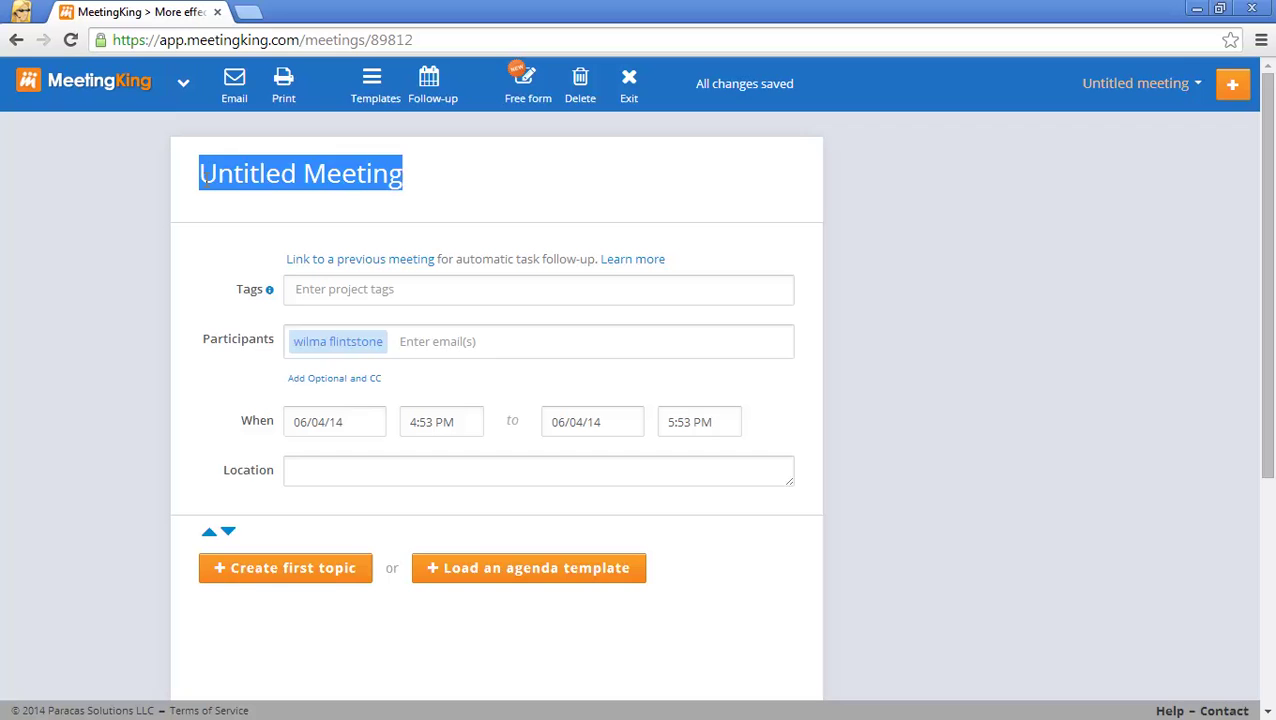
text(Sample meet)
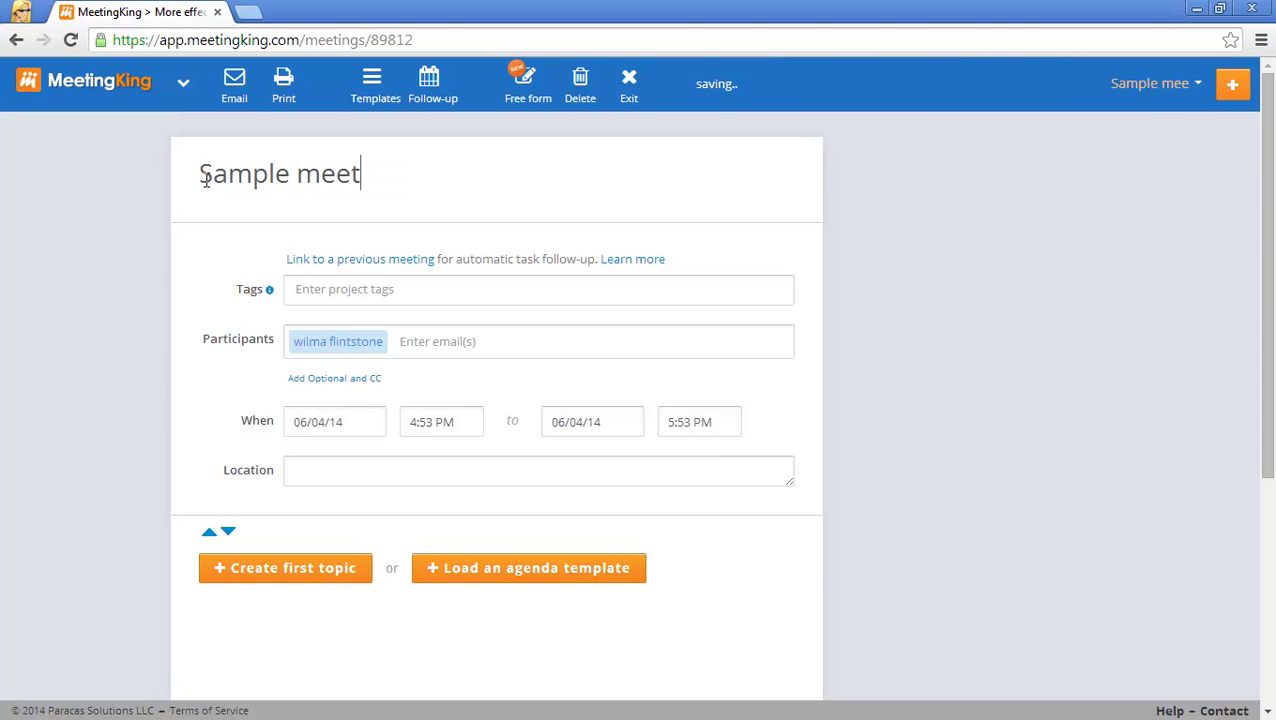
text(ing)
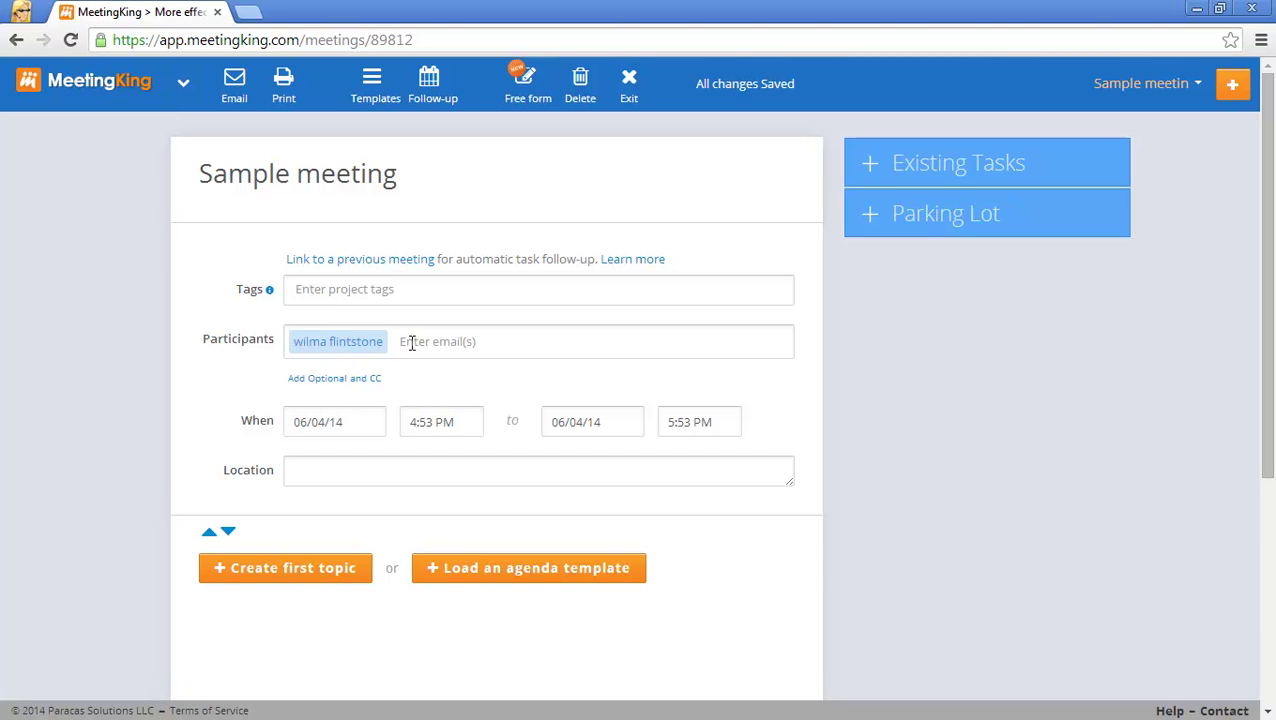
Add a guest by e-mail address plus the contacts suggested for 'jas' and 'jam' as participants.
click(411, 342)
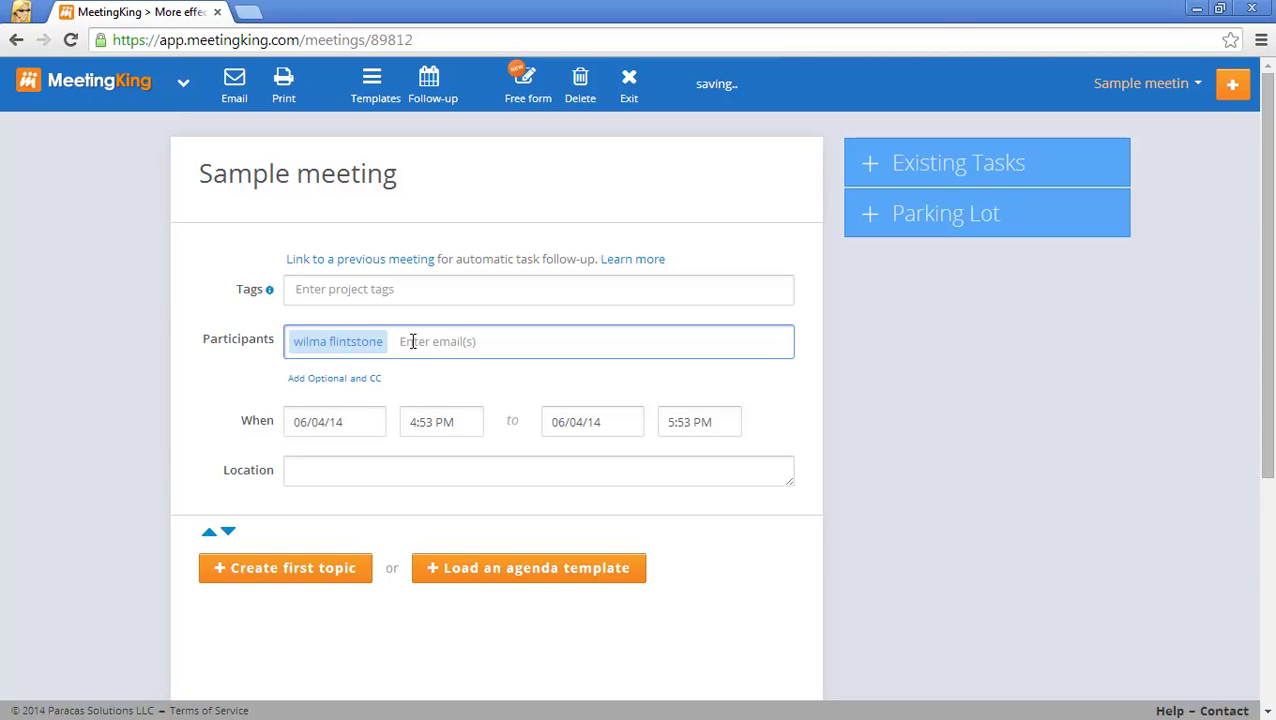
text(john)
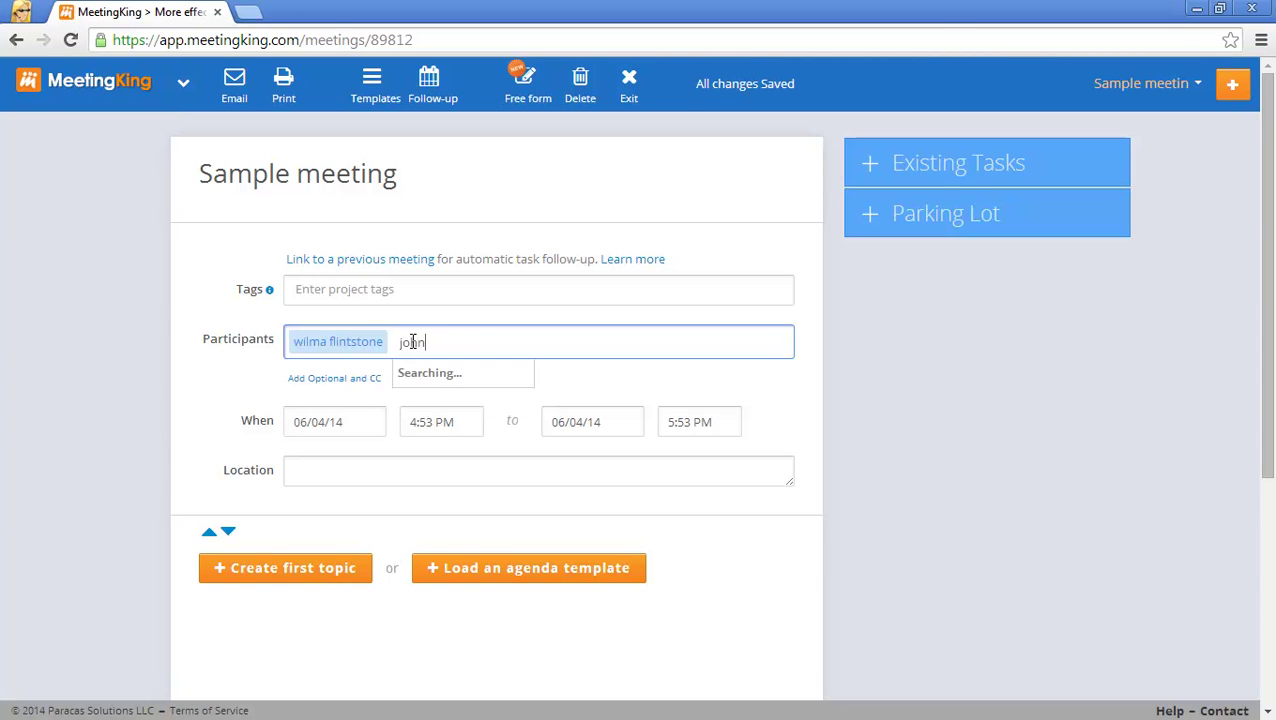
text(@e)
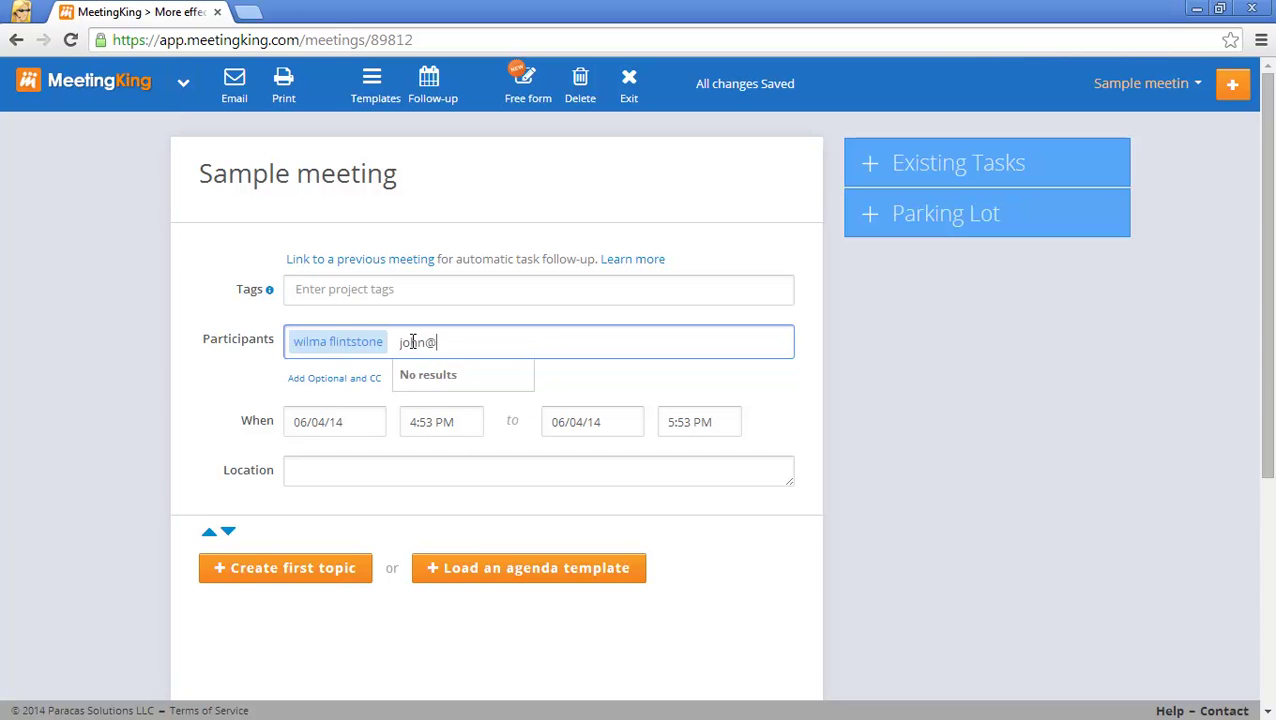
text(xample.com)
key(Return)
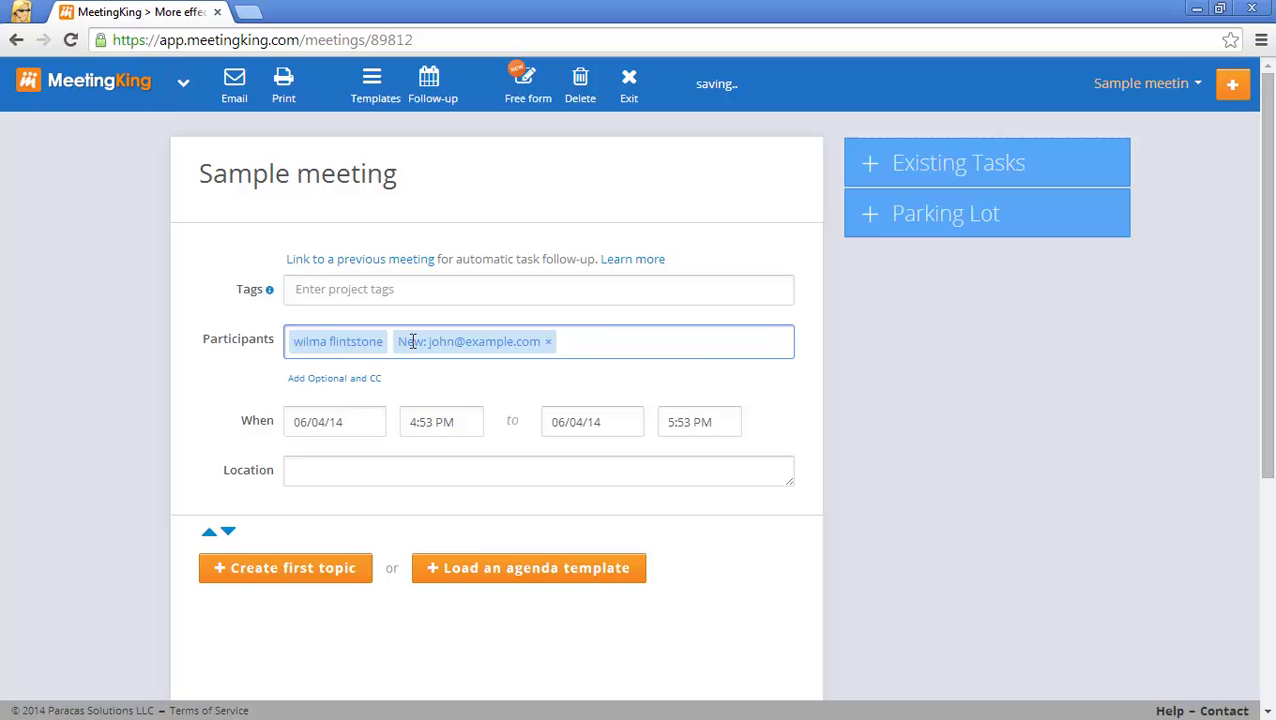
text(jas)
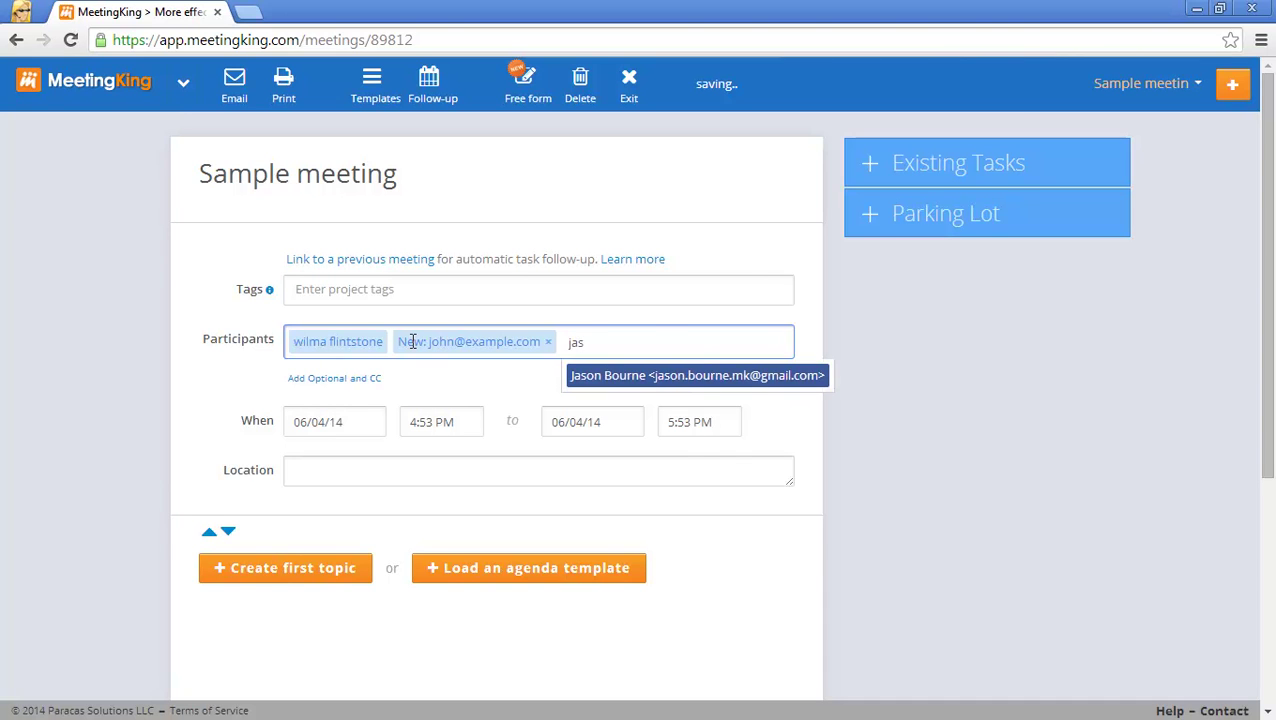
key(Return)
text(jam)
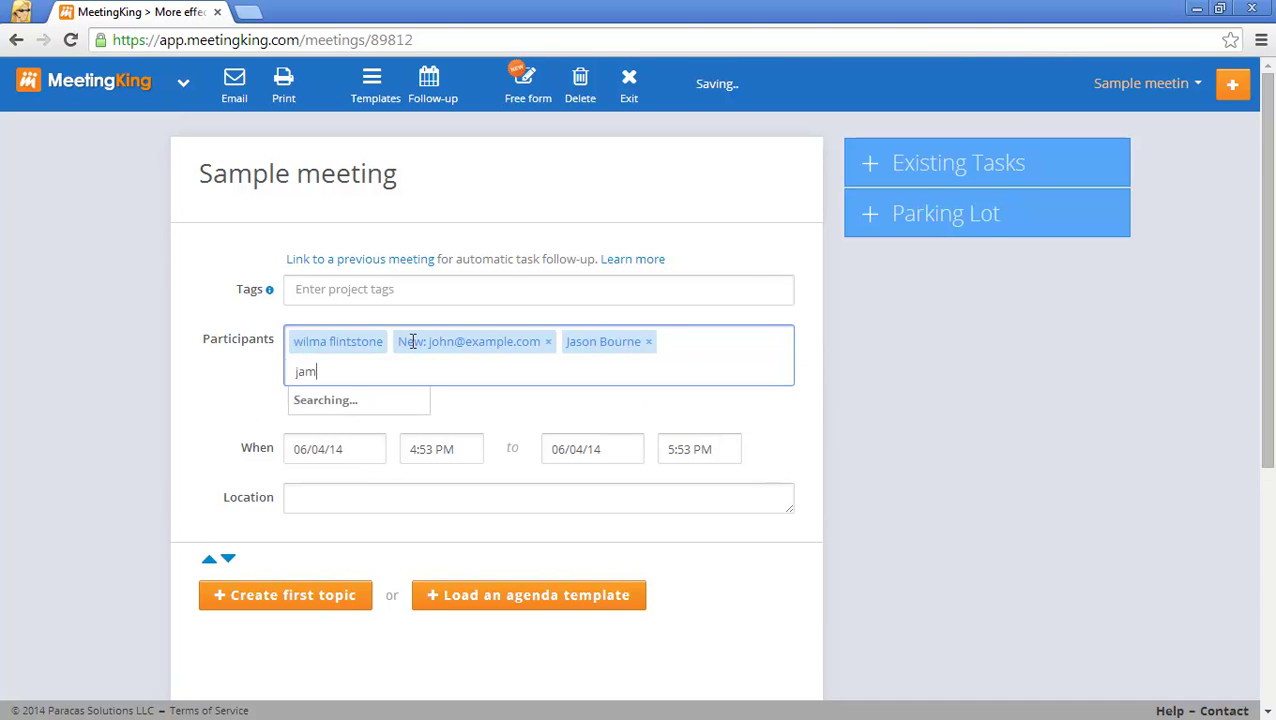
key(Return)
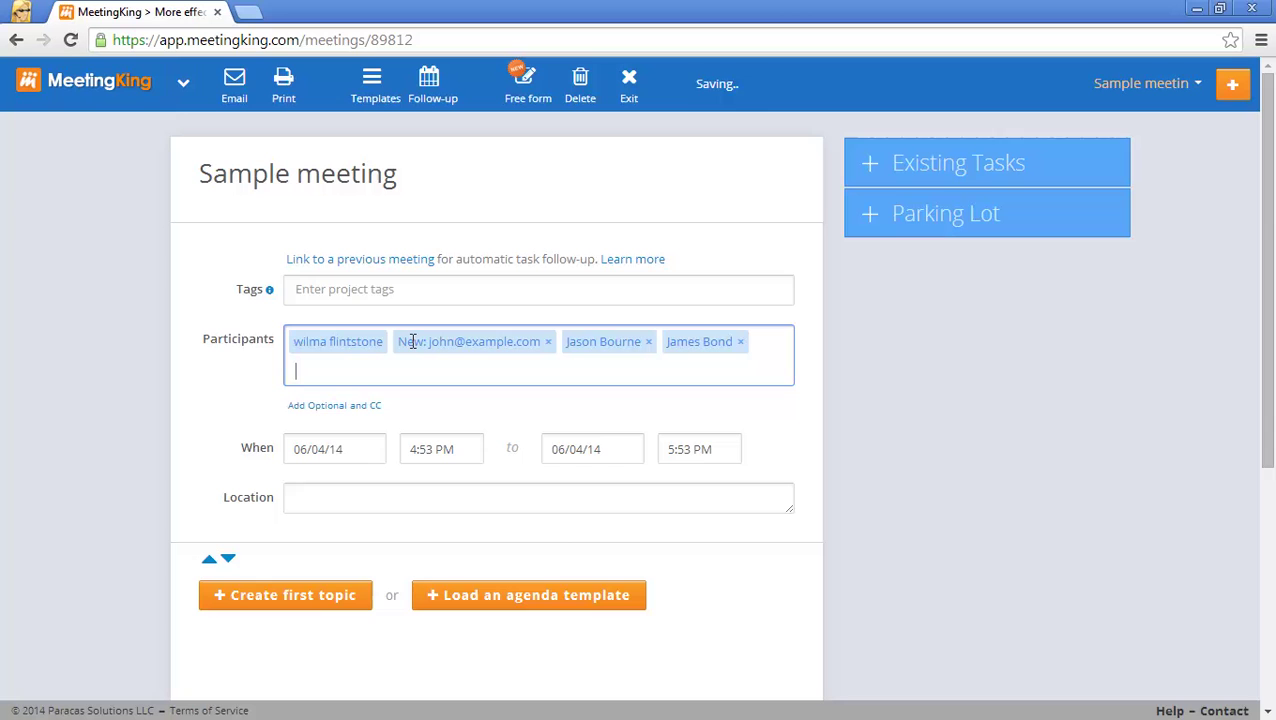
Set the meeting date to June 5 (06/05/14) with a 5:00 PM start time.
click(332, 448)
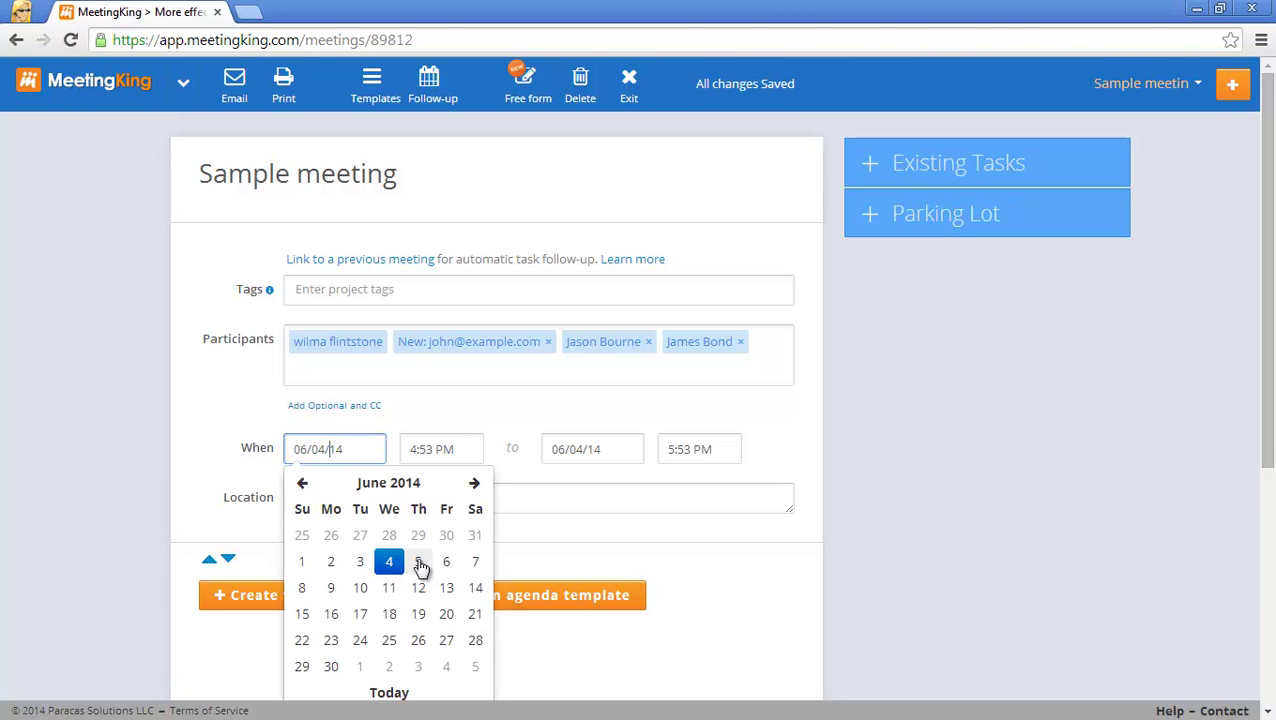
click(418, 562)
click(421, 448)
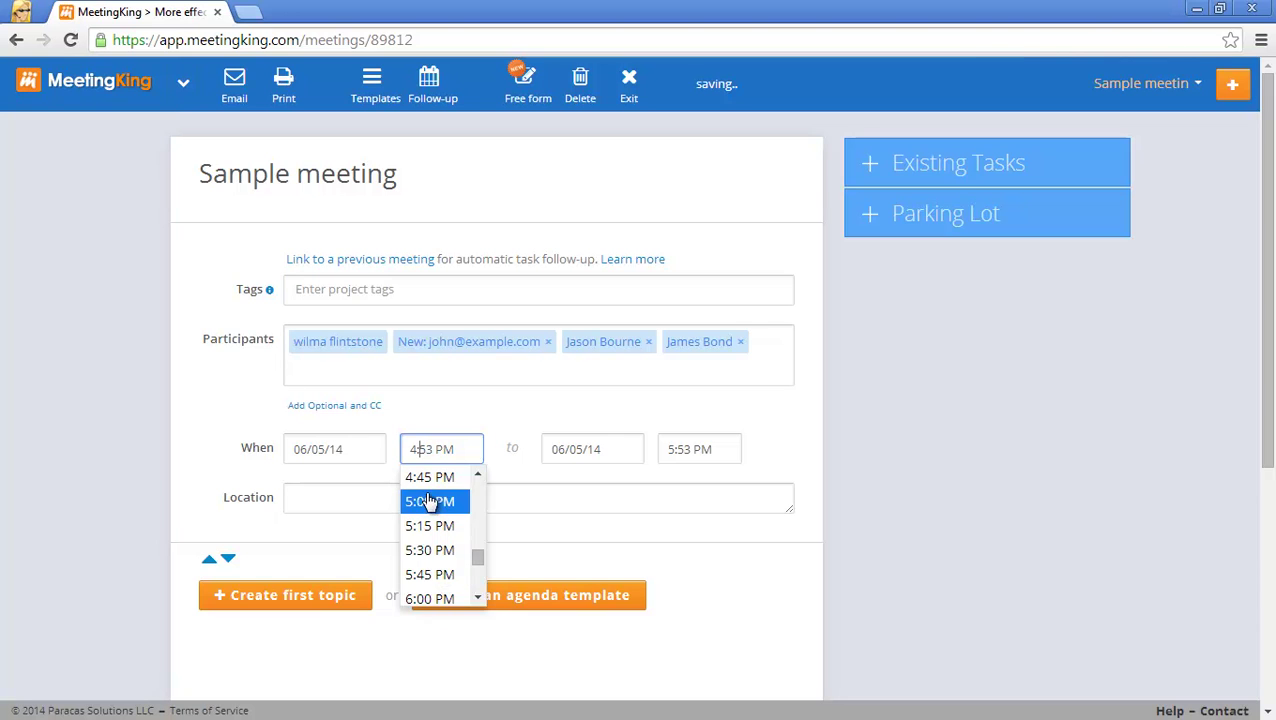
click(428, 500)
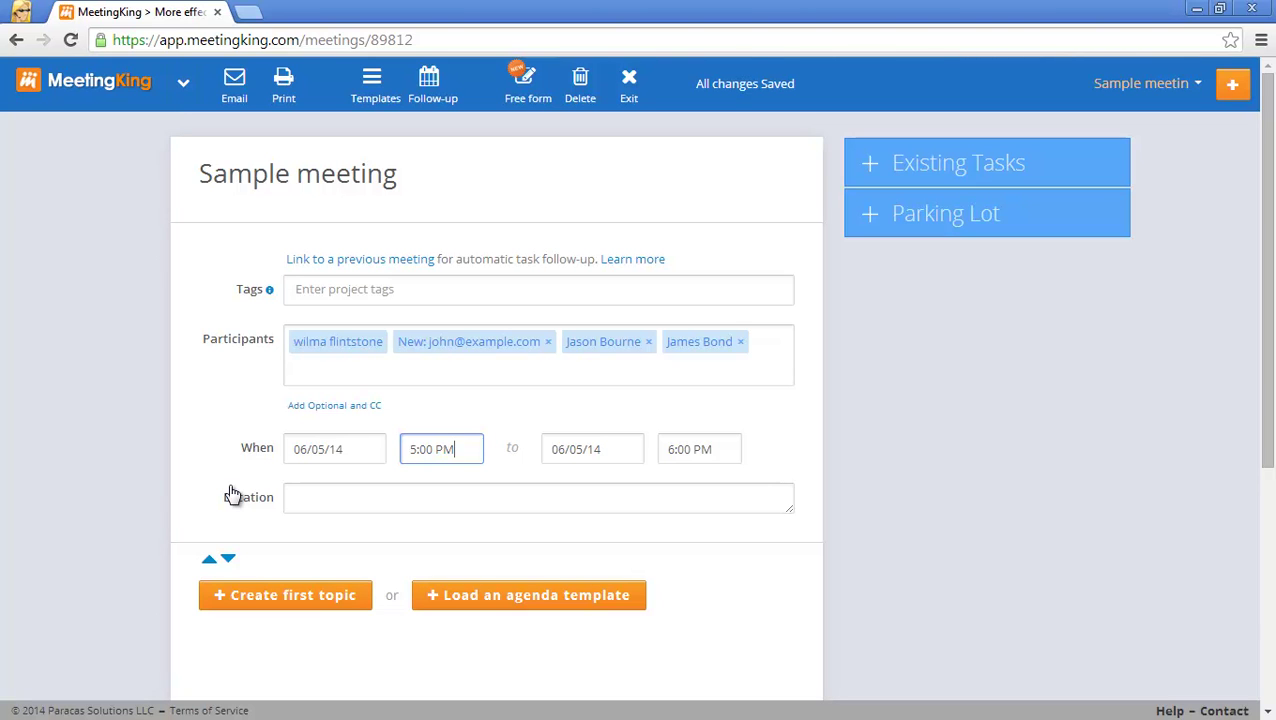
click(866, 538)
scroll(866, 538, down, 3)
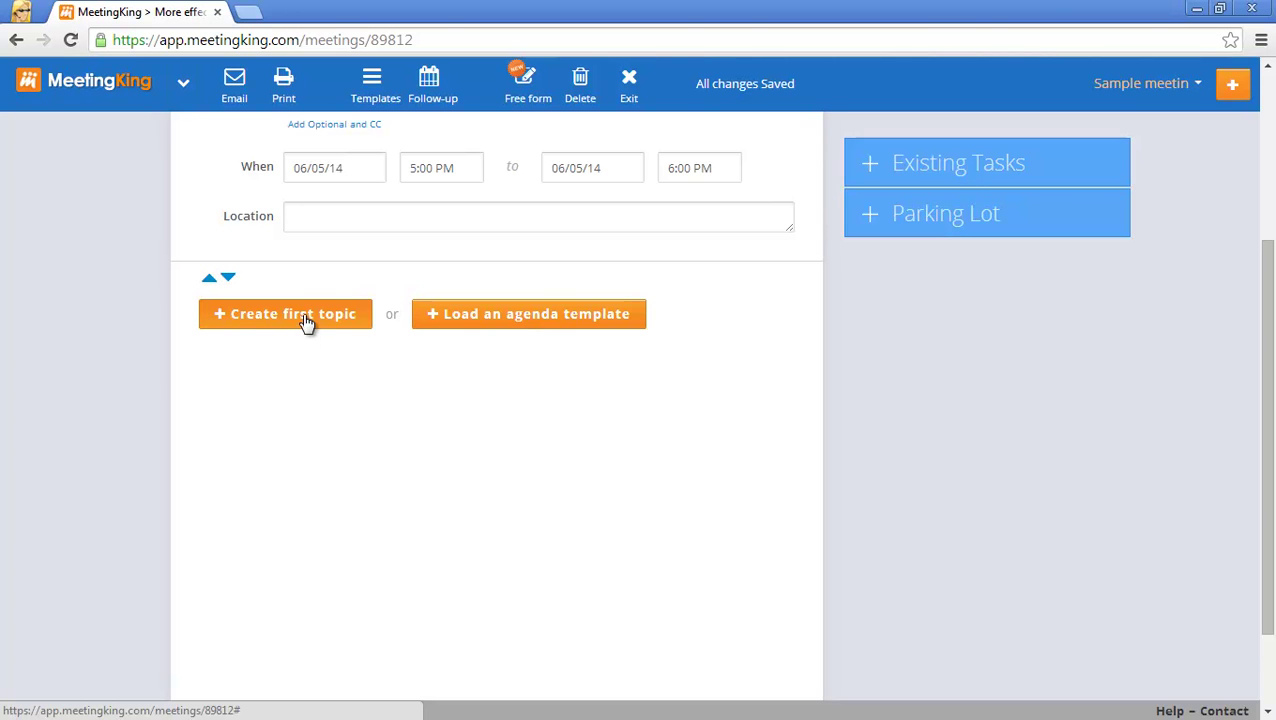
Add and save a first agenda topic named 'sample topic'.
click(305, 322)
text(sample)
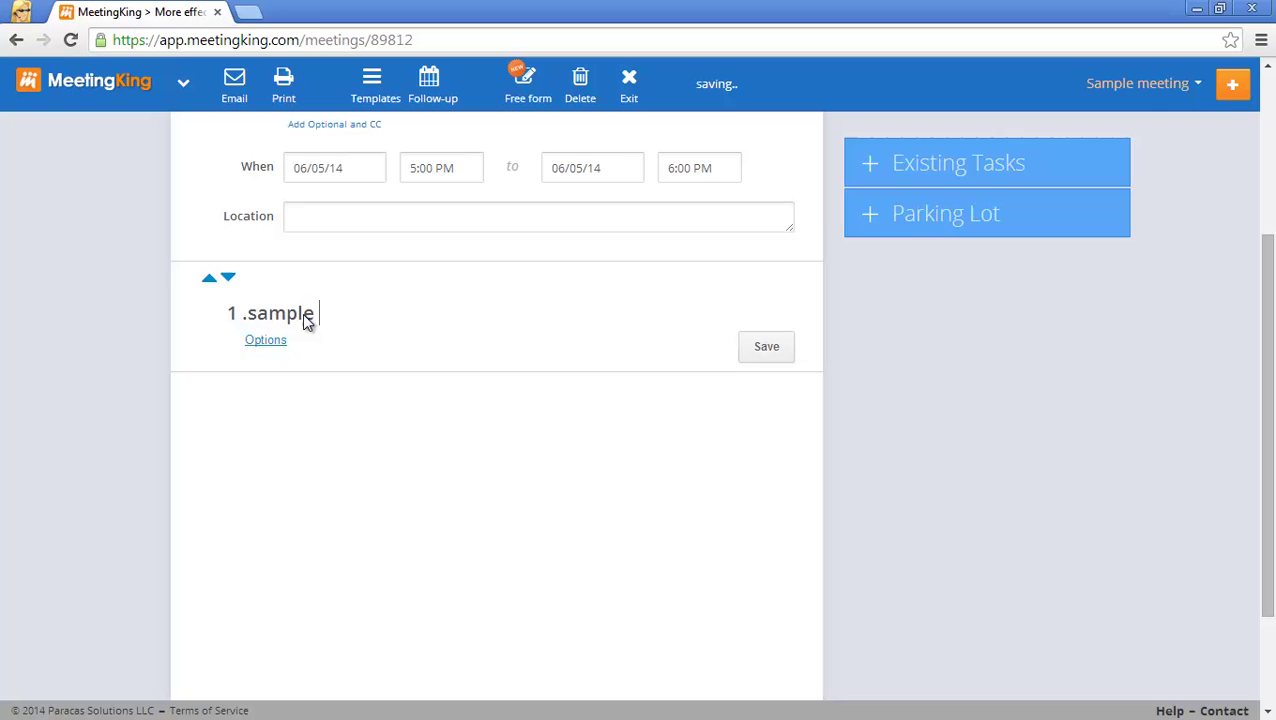
text( topic)
click(265, 341)
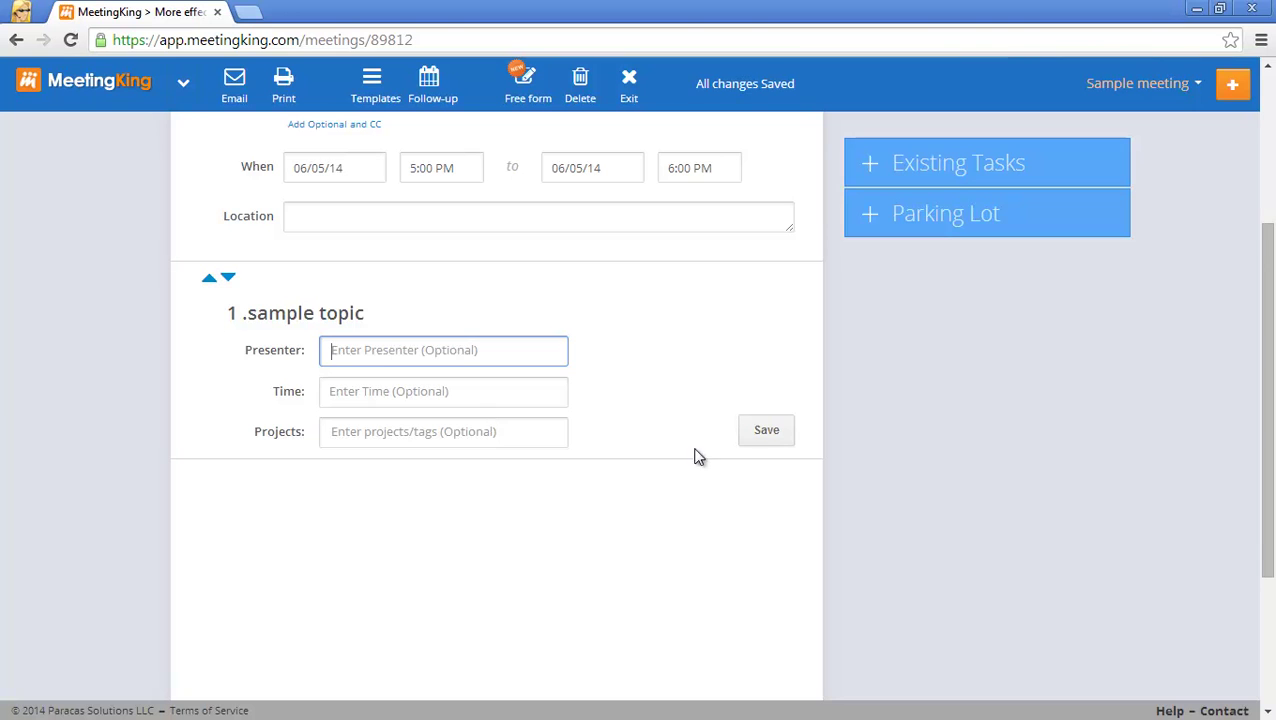
click(764, 430)
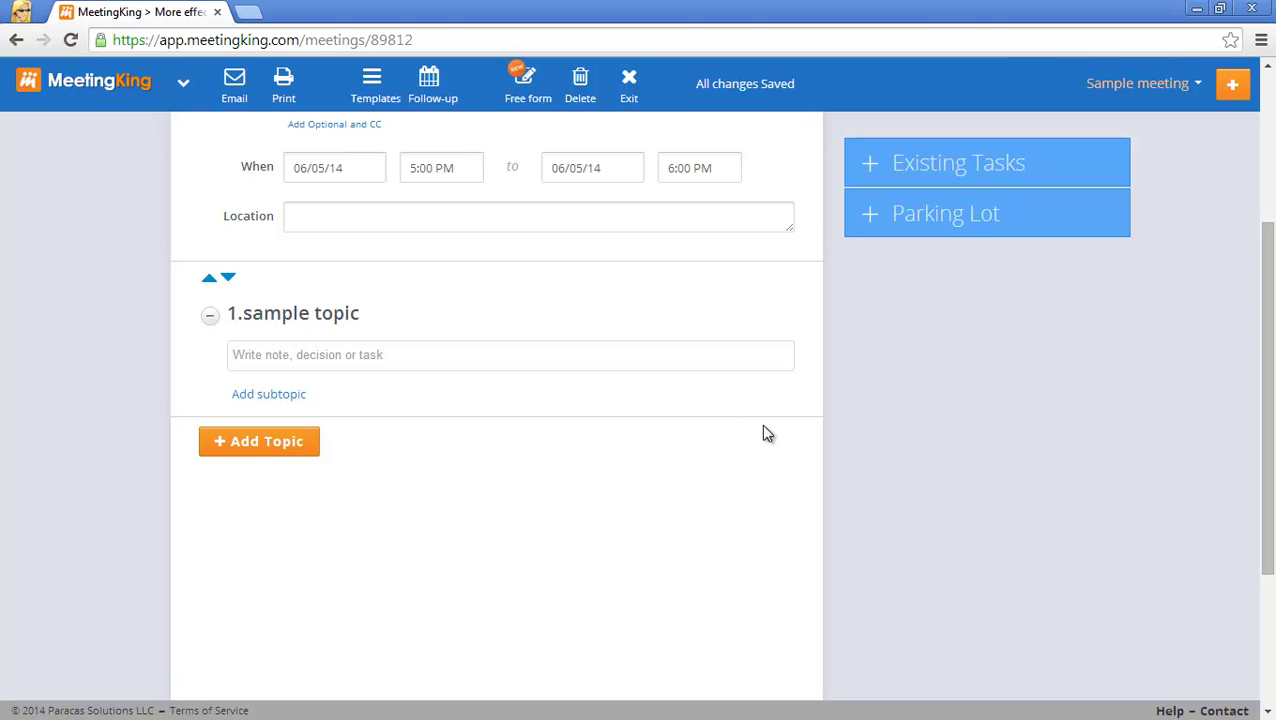
Load the 'Management team meeting' template from Templates into the agenda.
click(376, 89)
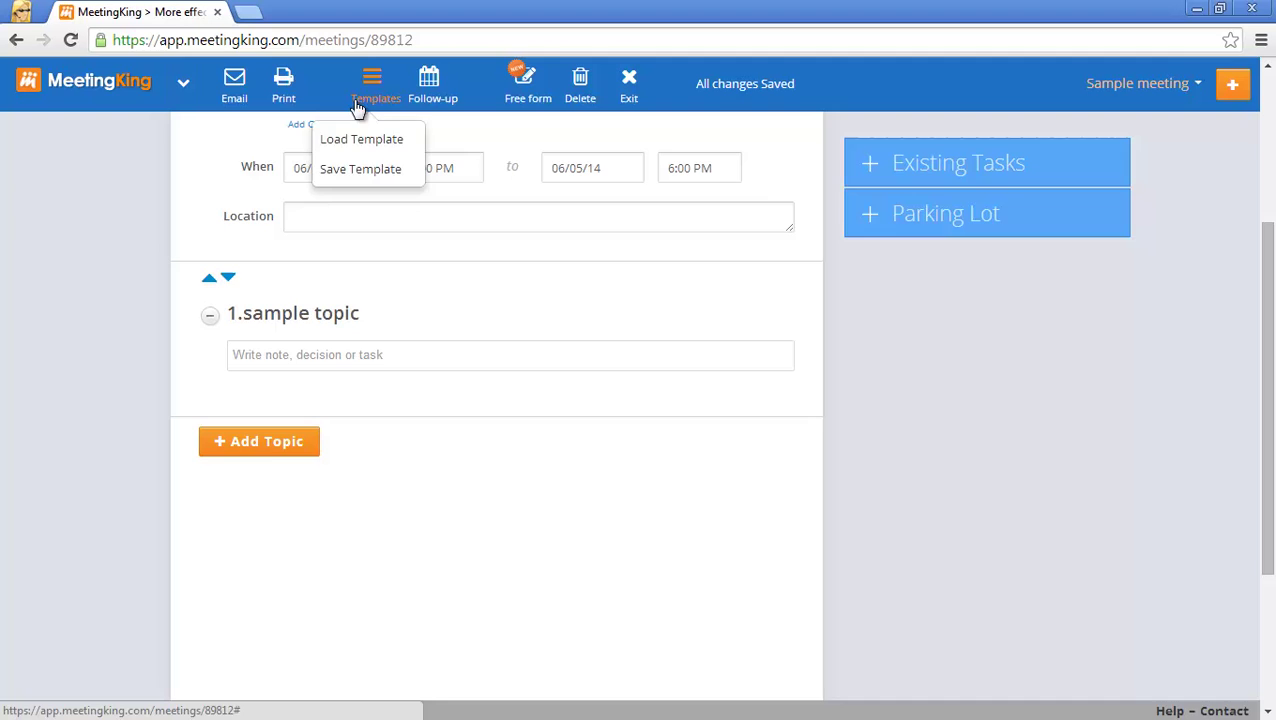
click(355, 140)
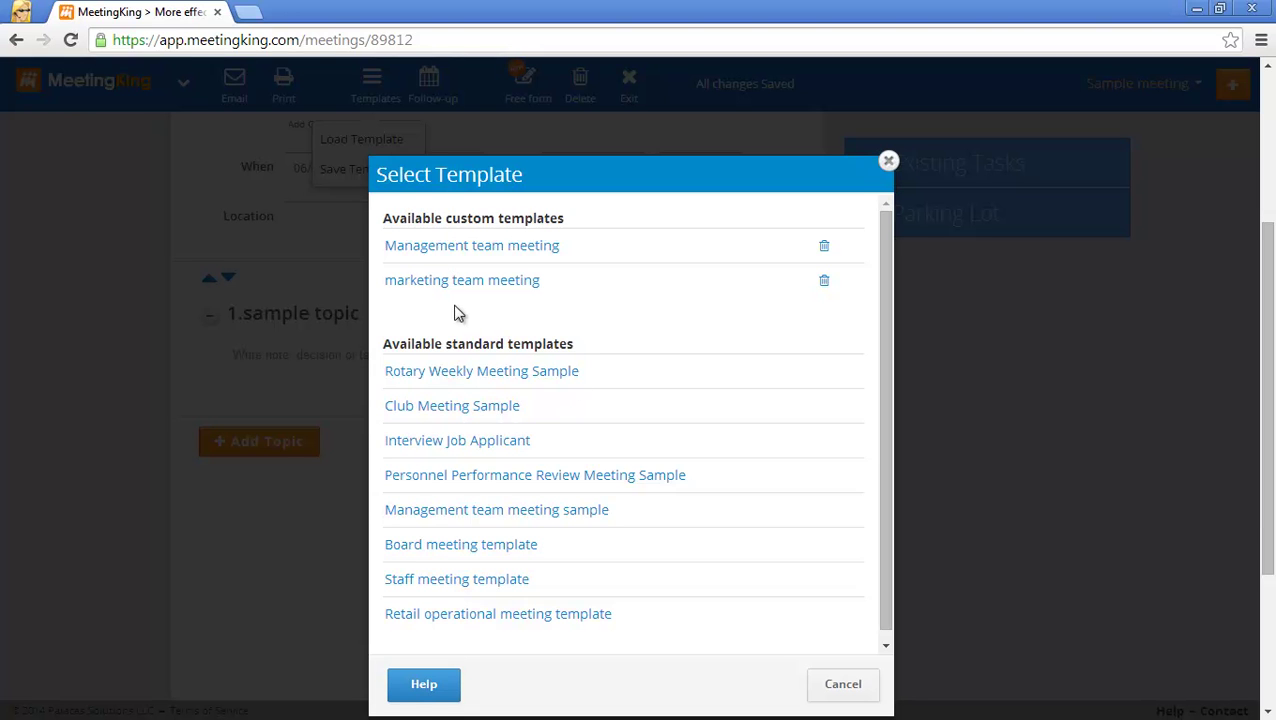
click(474, 246)
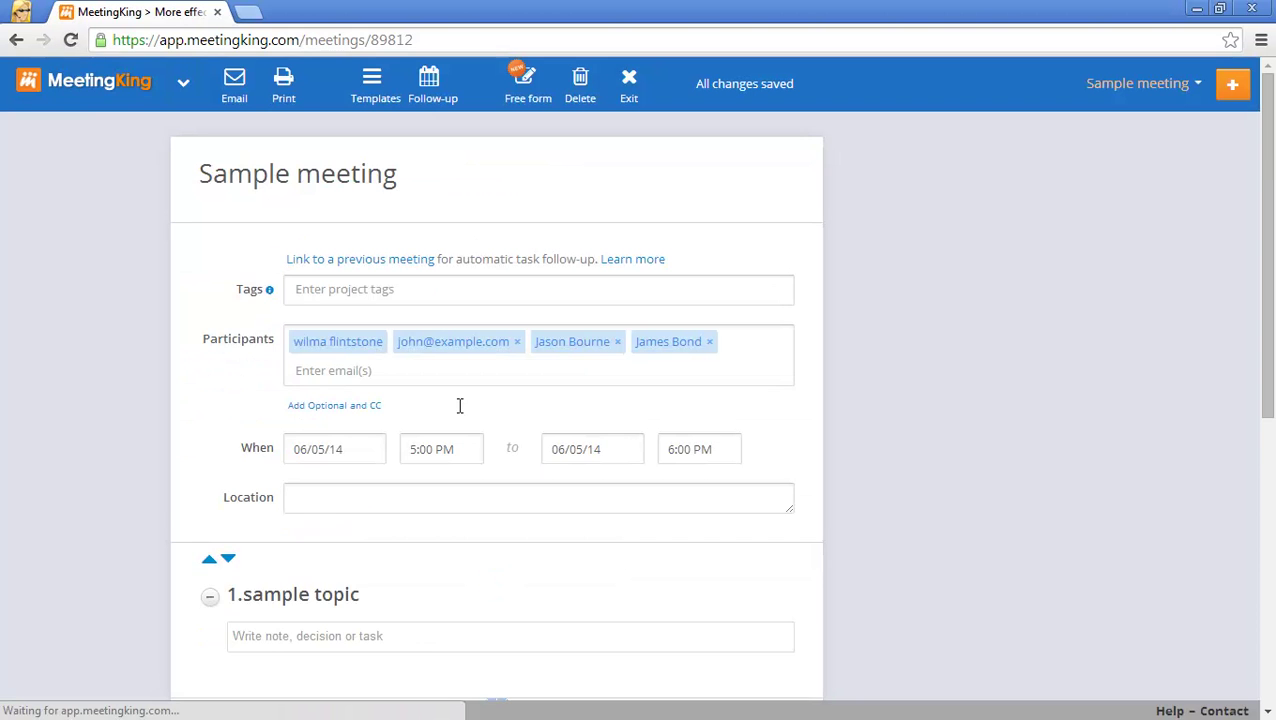
Collapse all topics and review Update on sales, Marketing campaigns and HR issues.
scroll(607, 407, down, 2)
click(209, 371)
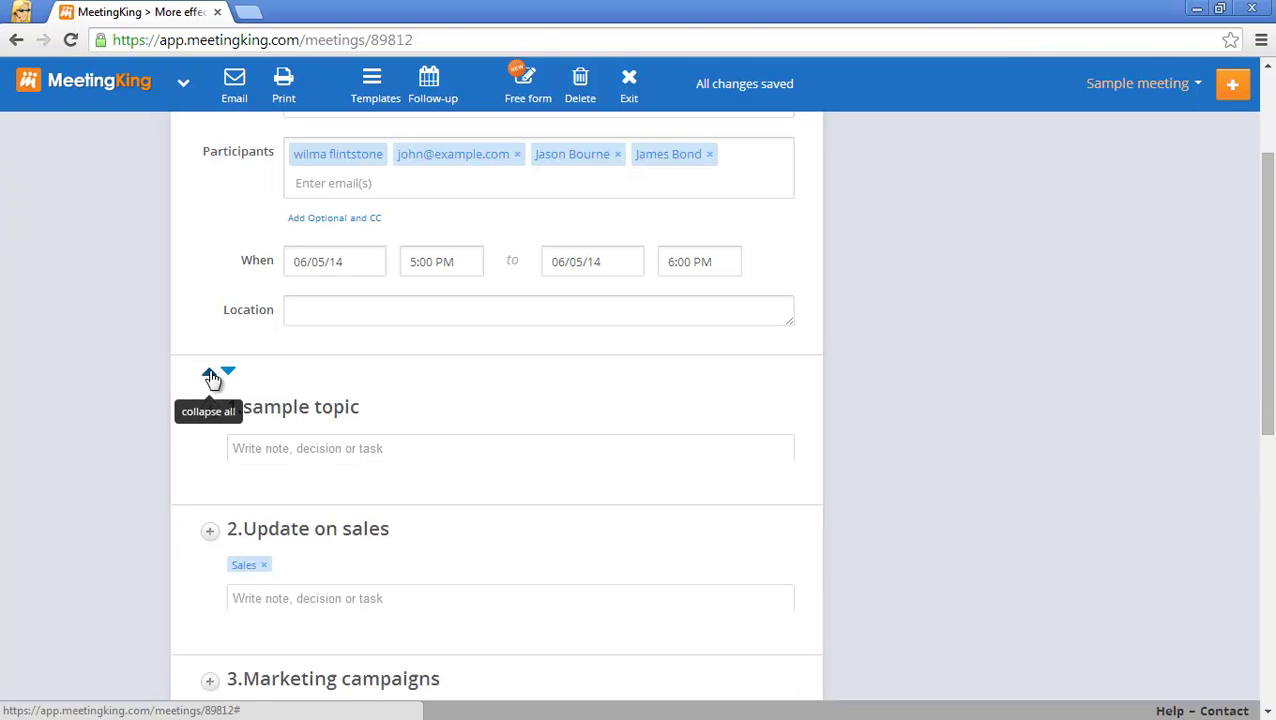
scroll(512, 395, down, 2)
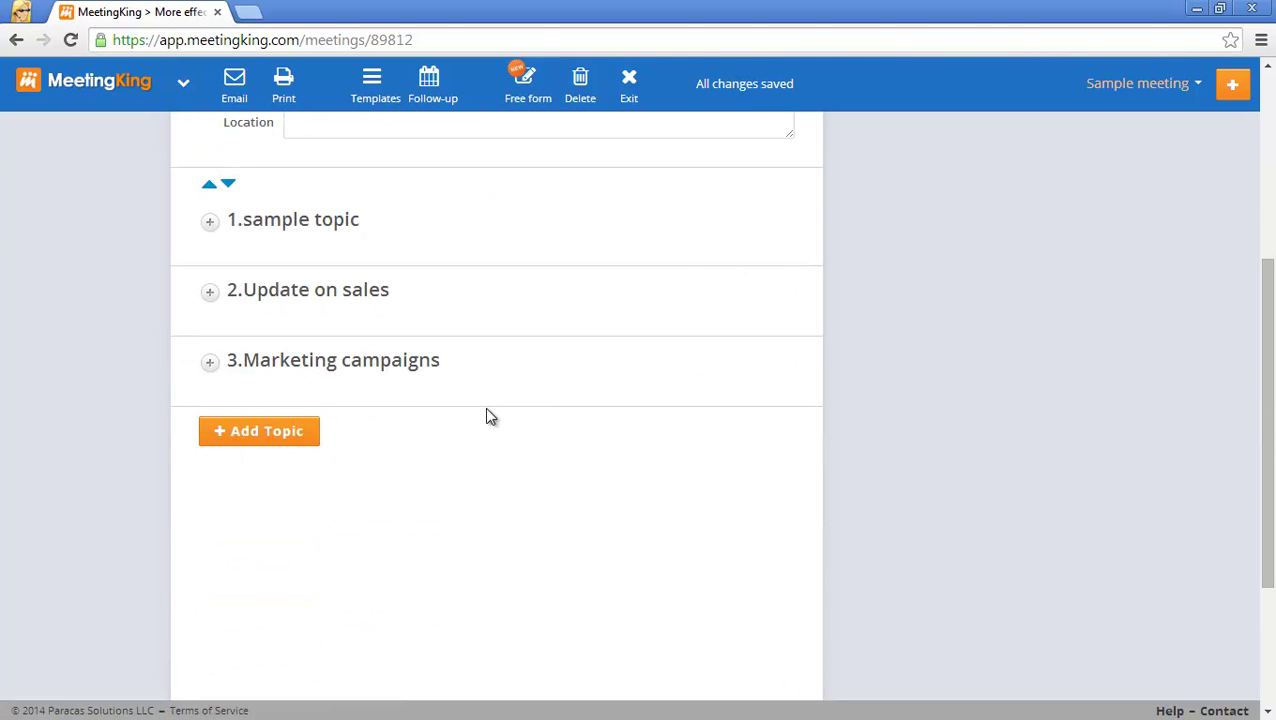
scroll(455, 420, up, 1)
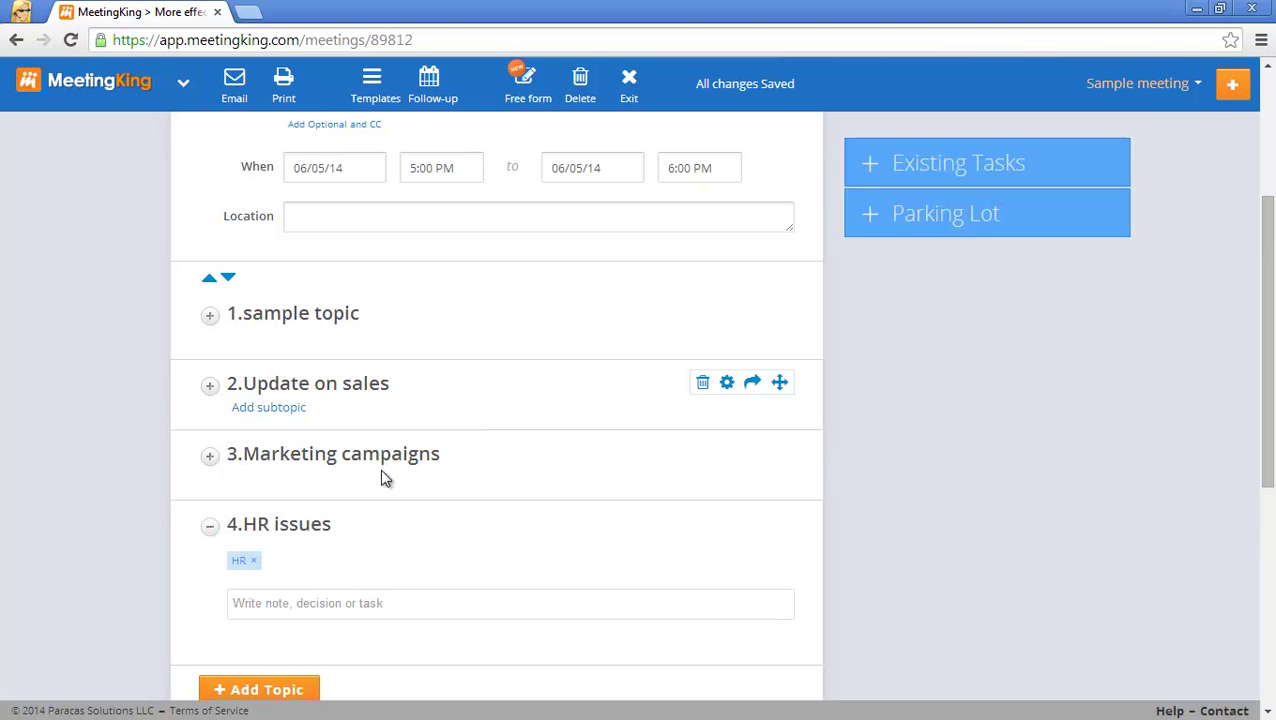
Under Update on sales, save a note 'note' with shorter-meetings-more-beach-time.jpg attached.
click(212, 390)
click(297, 459)
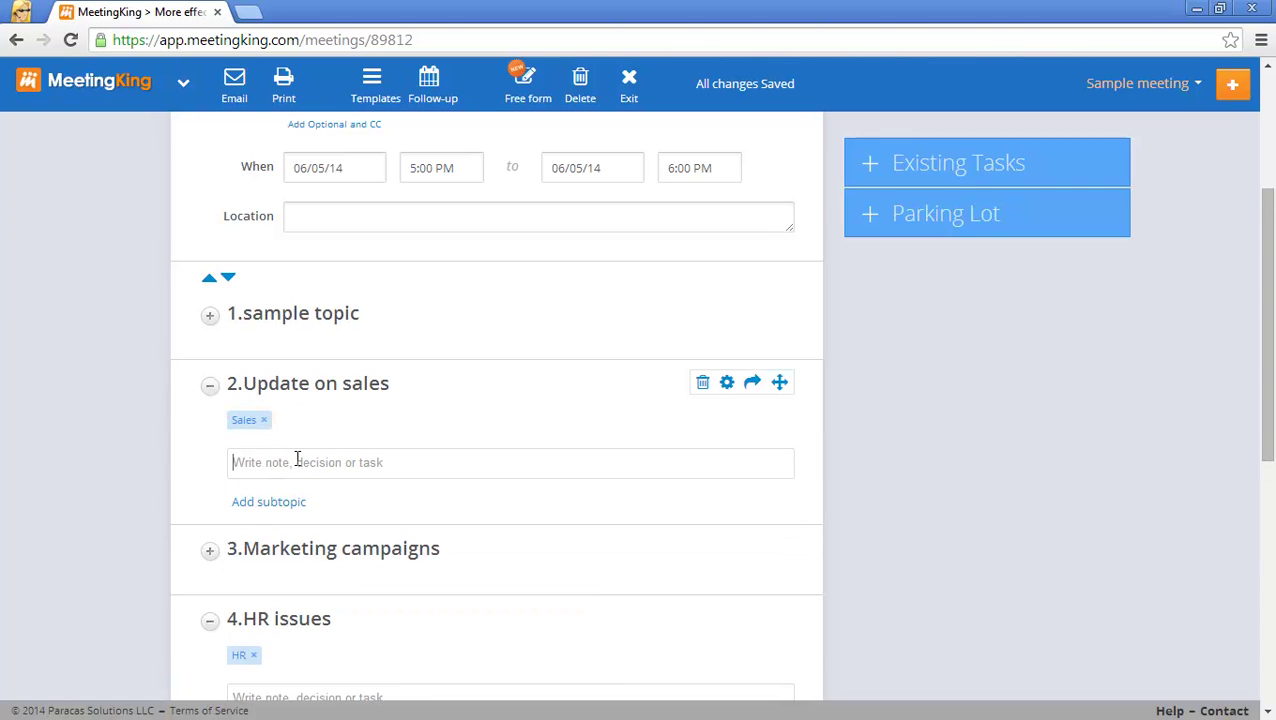
text(note)
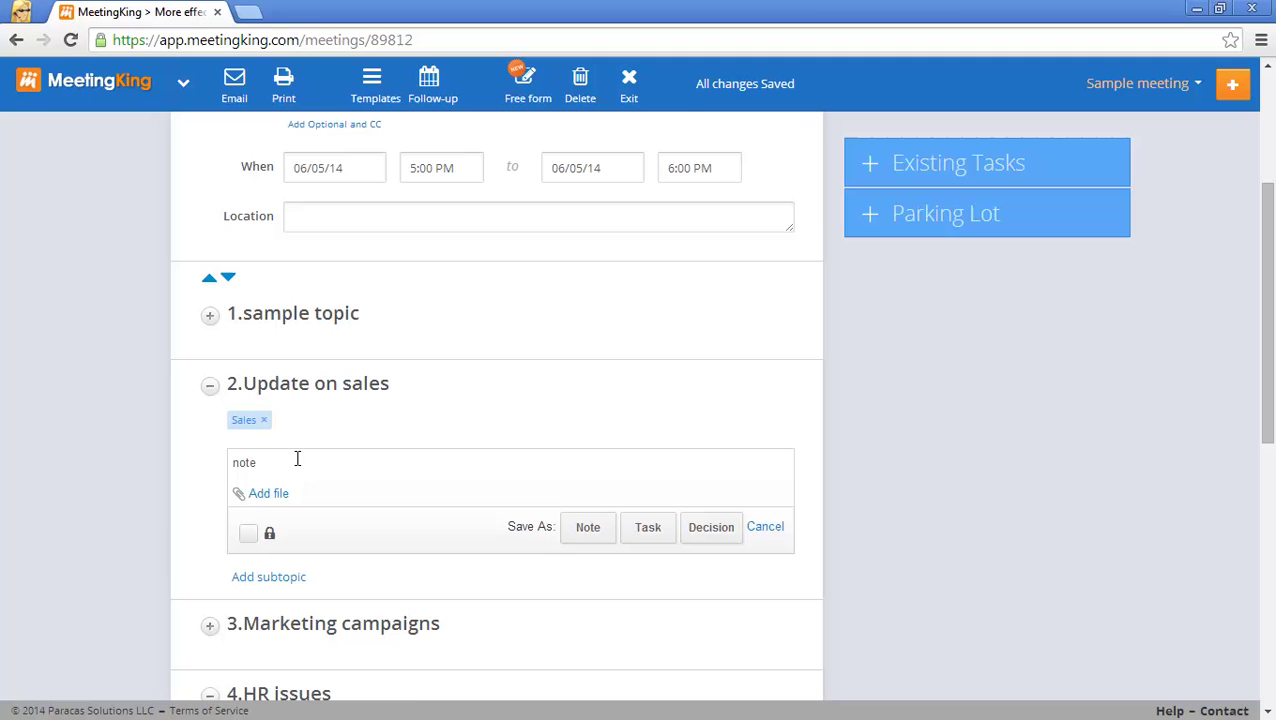
click(266, 494)
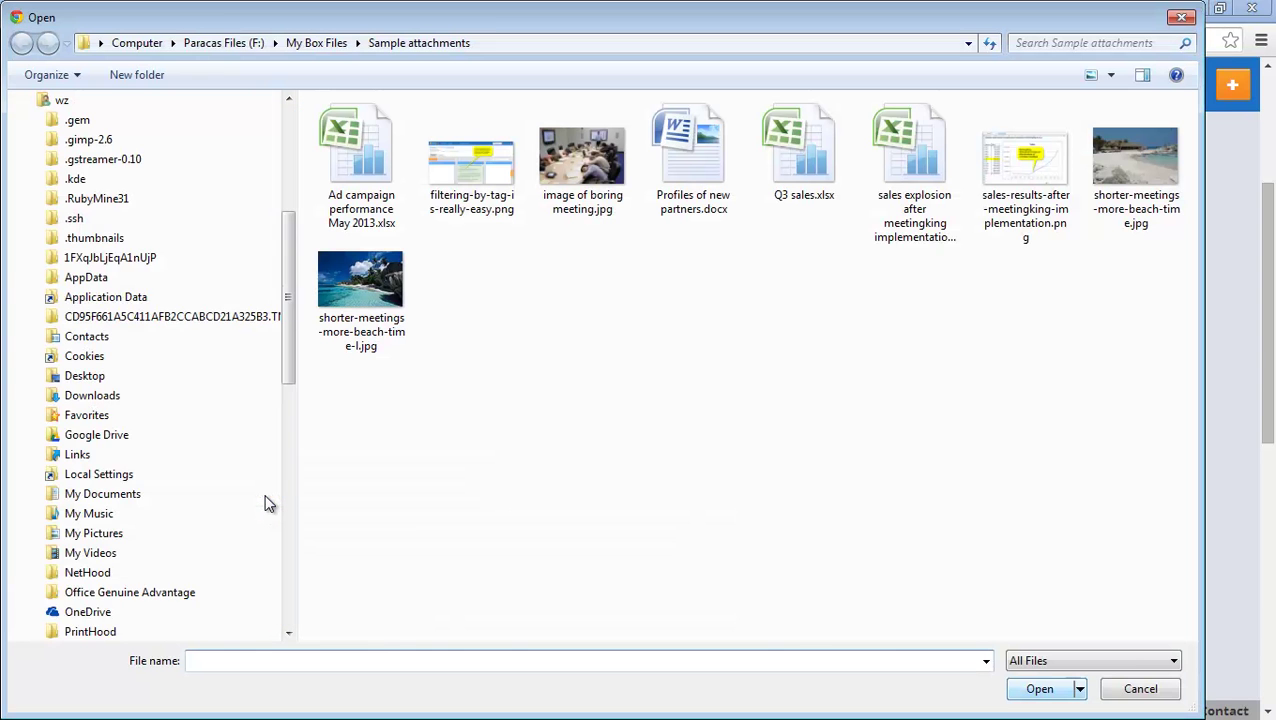
double_click(1121, 164)
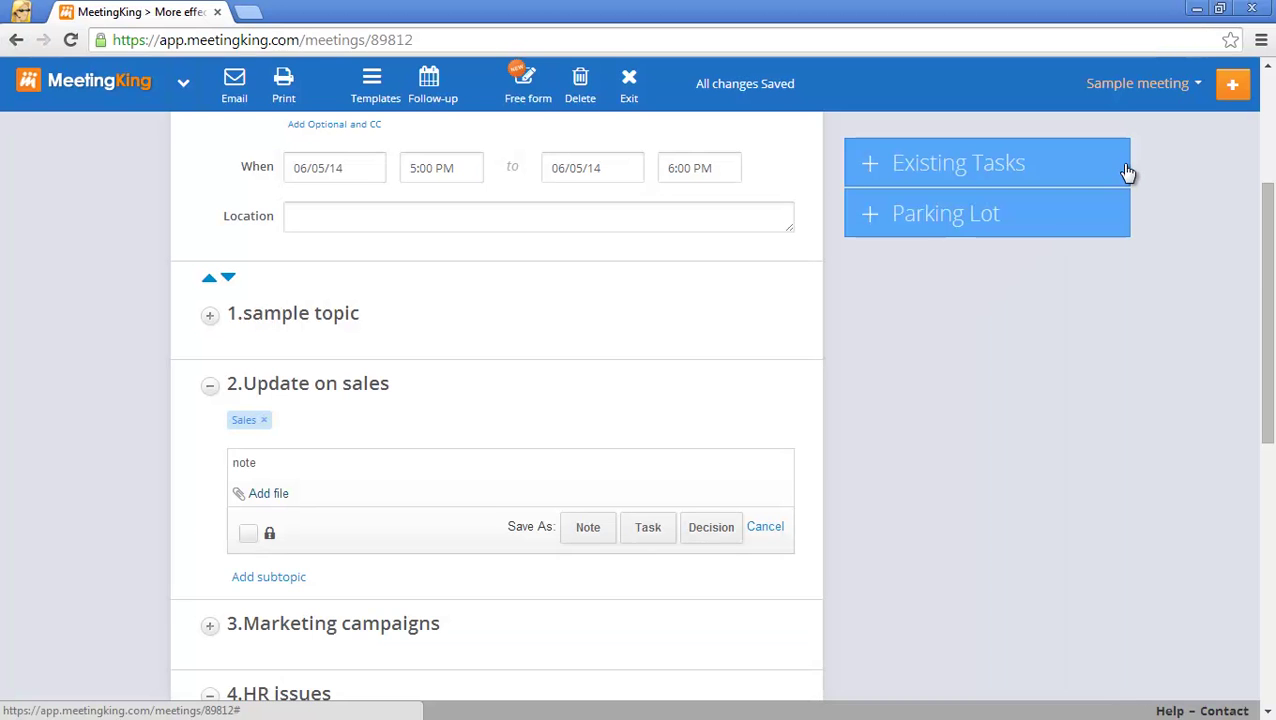
click(598, 551)
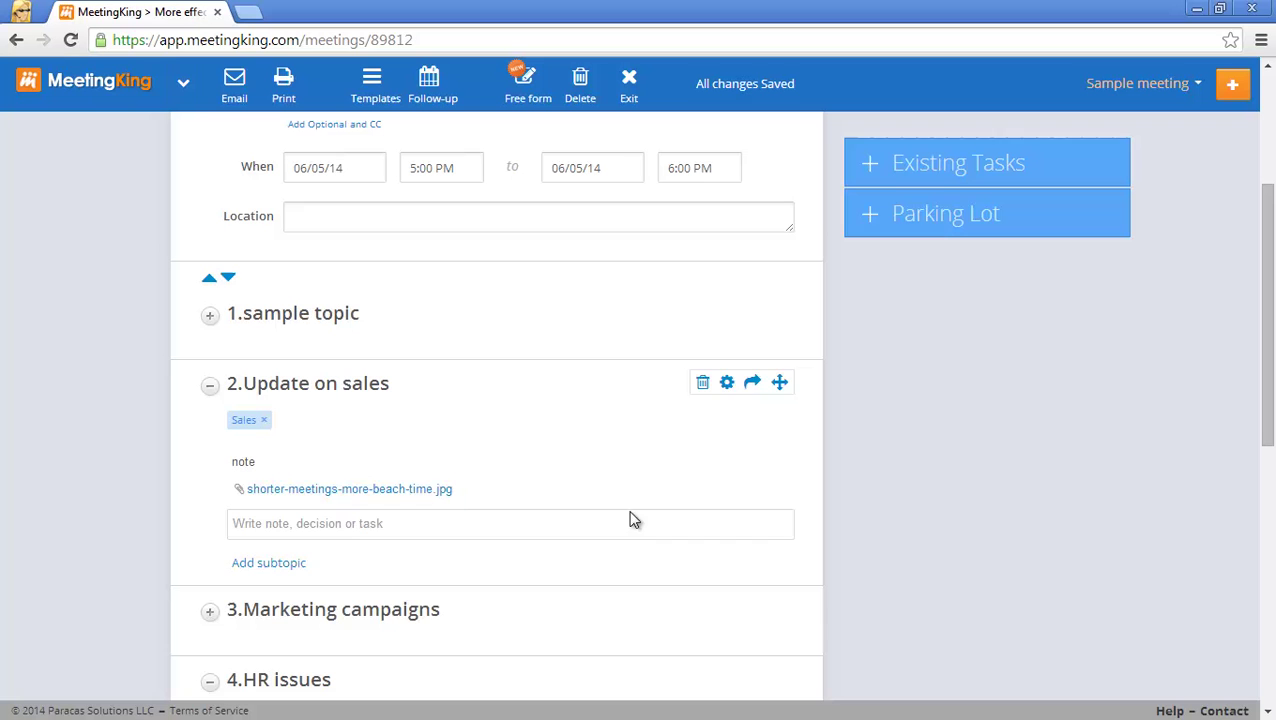
Move 'sample topic' below Update on sales, then delete it.
drag(779, 312, 763, 535)
click(703, 538)
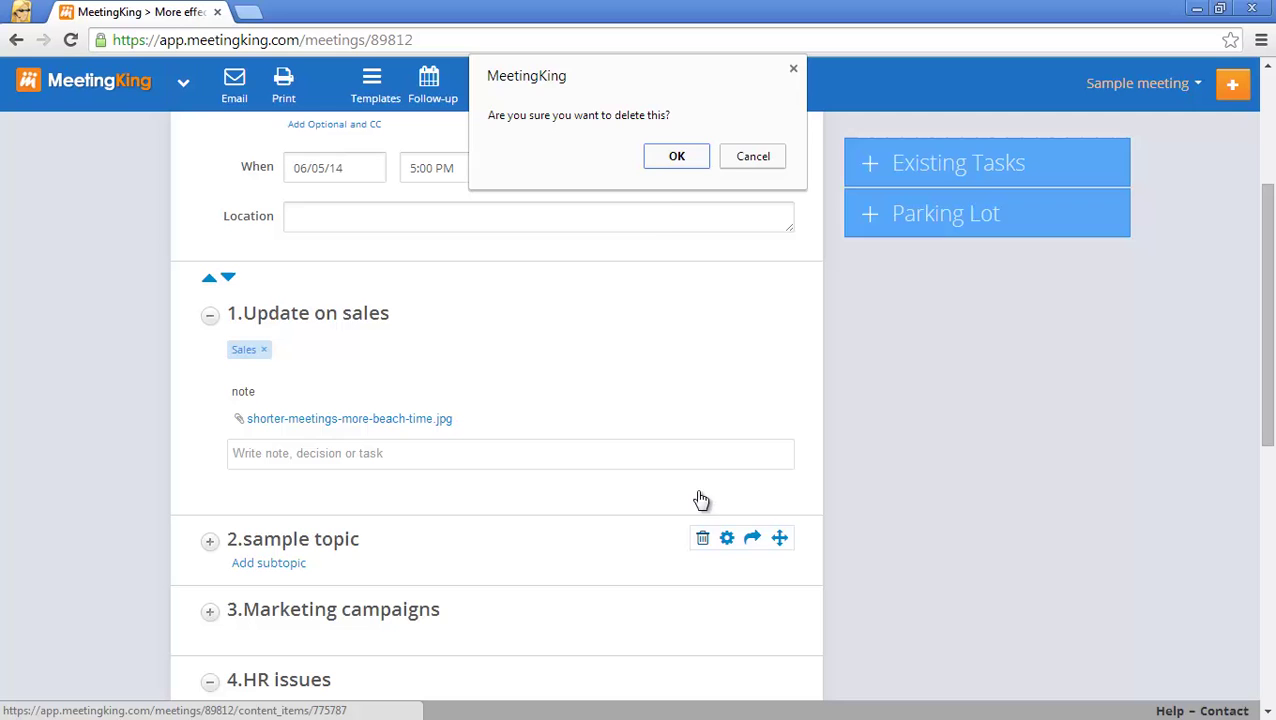
click(674, 158)
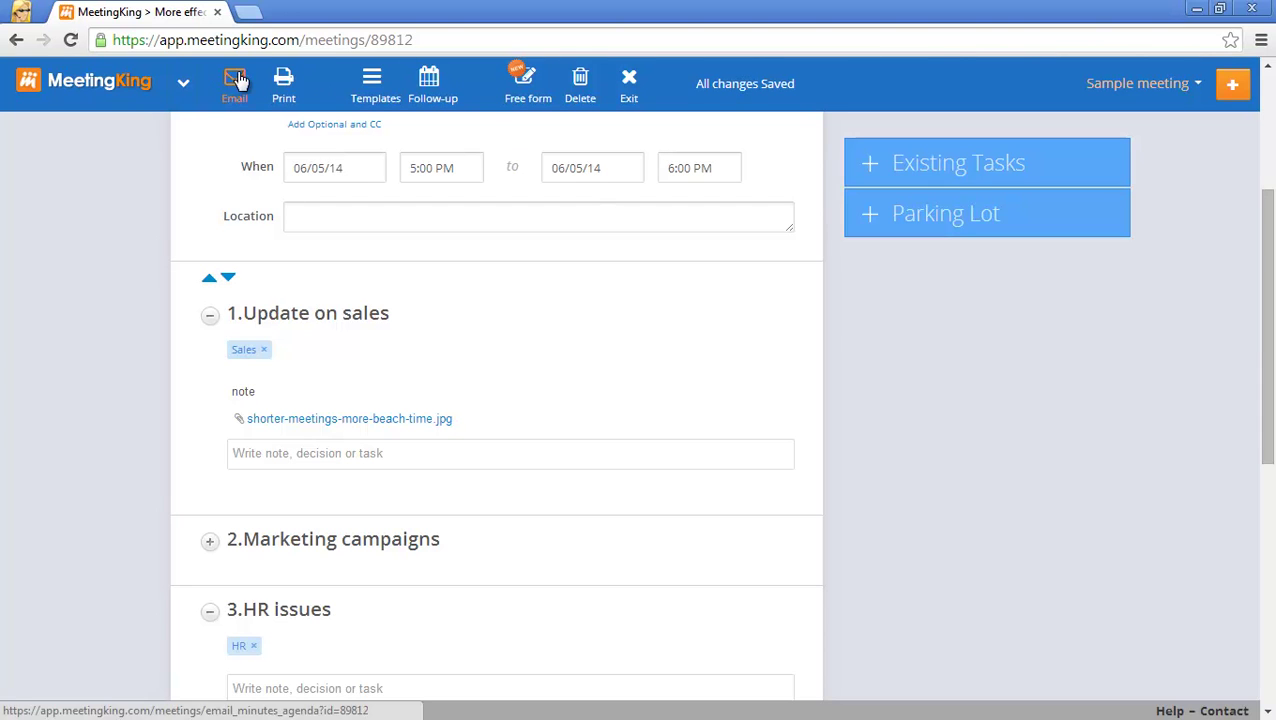
Generate the agenda PDF, view its beach photo attachment, and return to the meeting page.
click(284, 86)
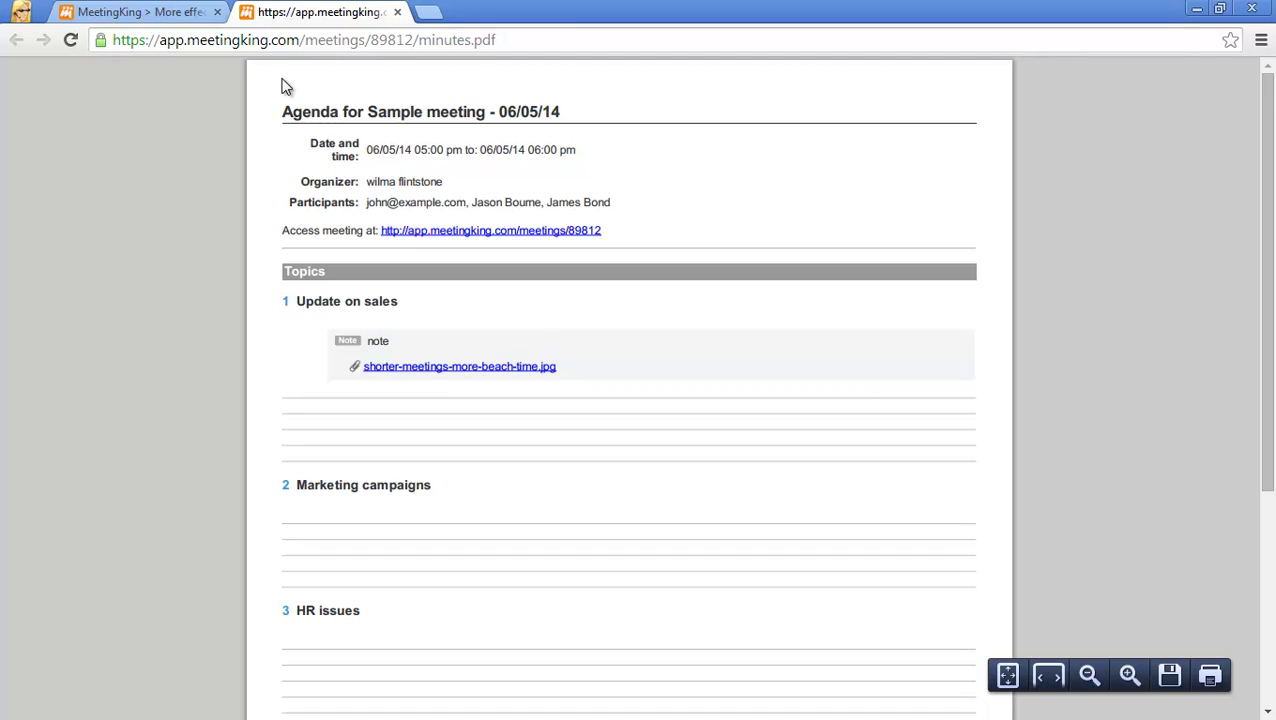
click(442, 370)
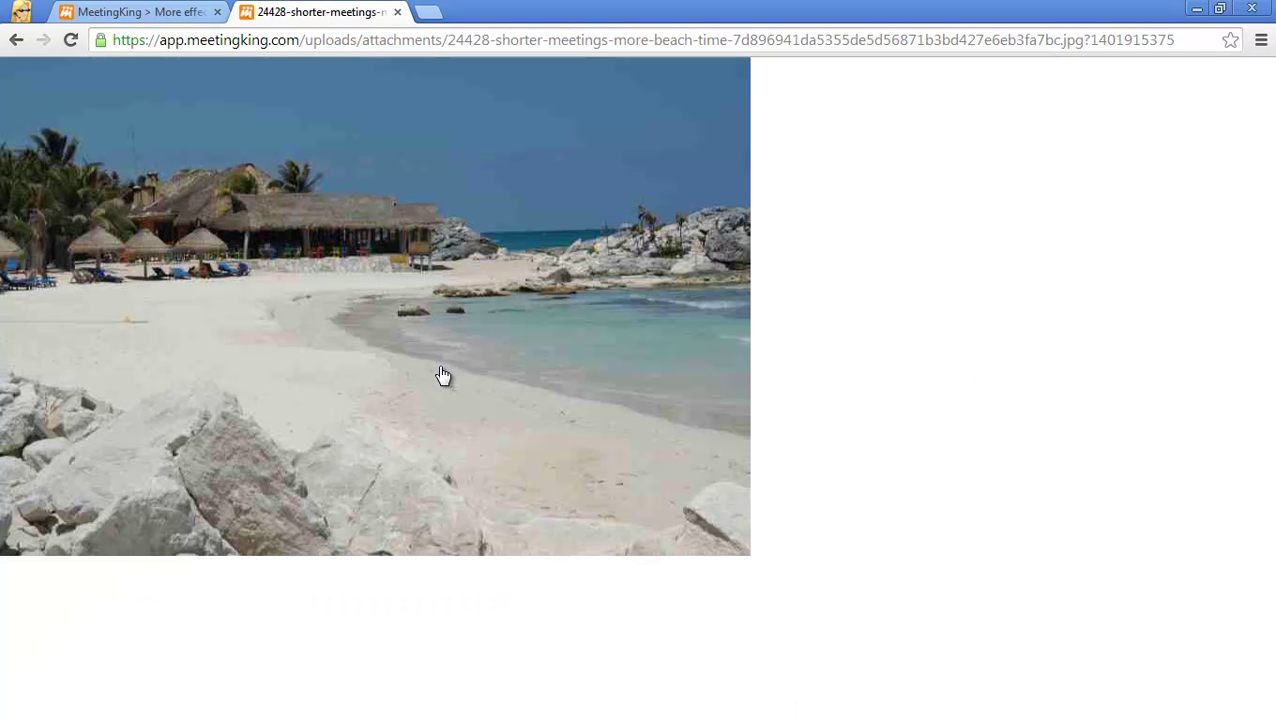
click(86, 14)
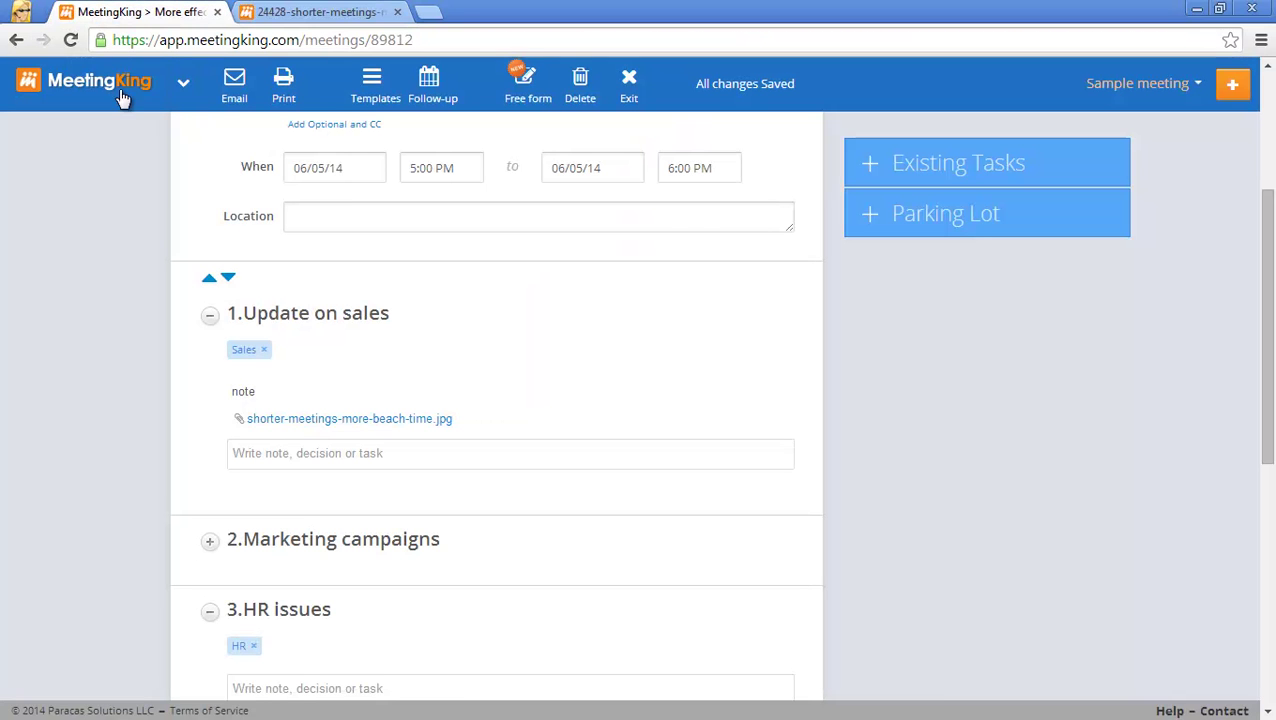